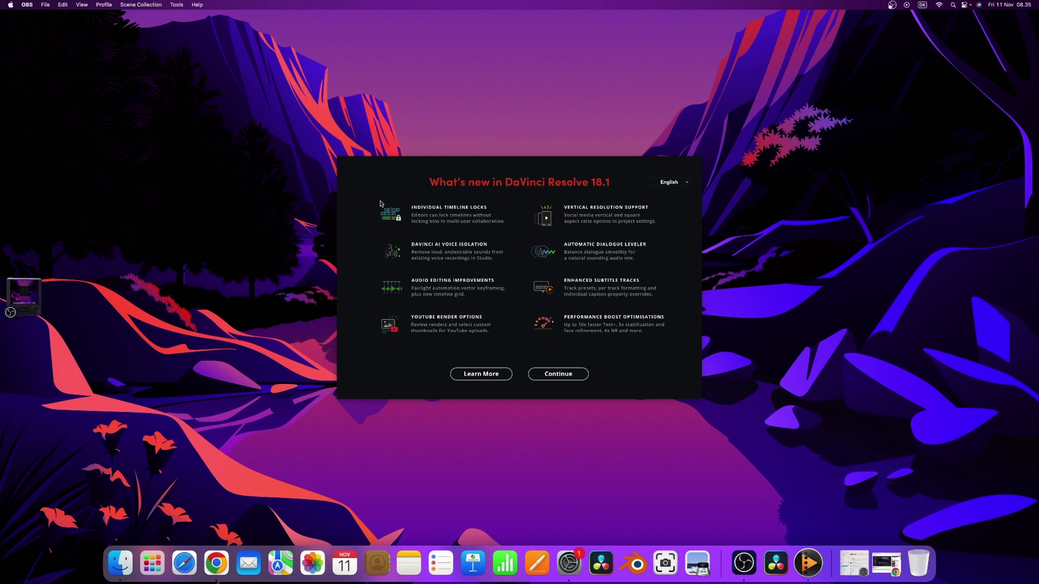
Step: Dismiss the What's new in 18.1 screen and start DaVinci Resolve
click(566, 379)
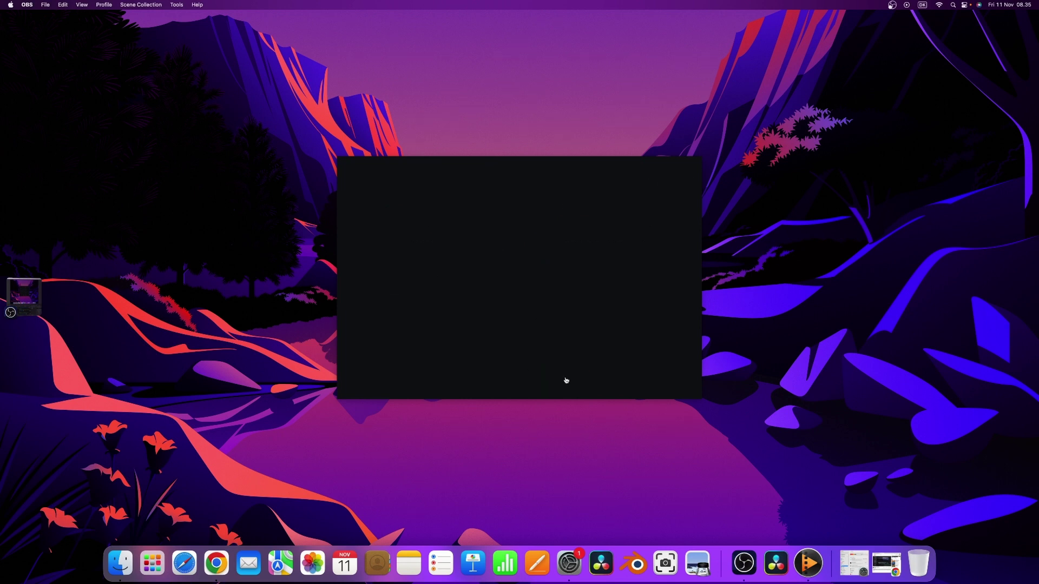
click(505, 323)
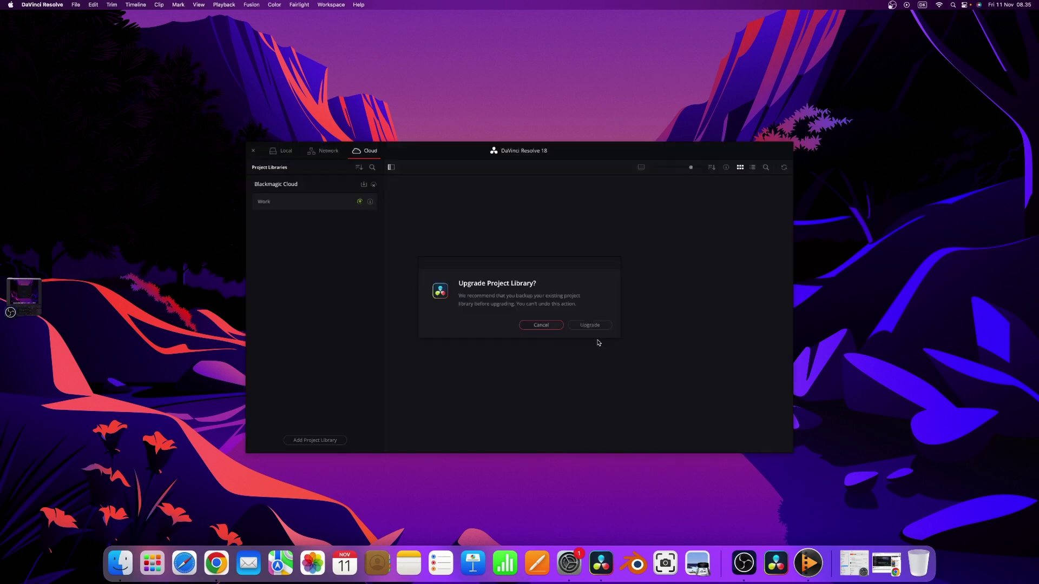
Step: Upgrade the cloud project library and open the video Preset project from the Project Manager
click(599, 325)
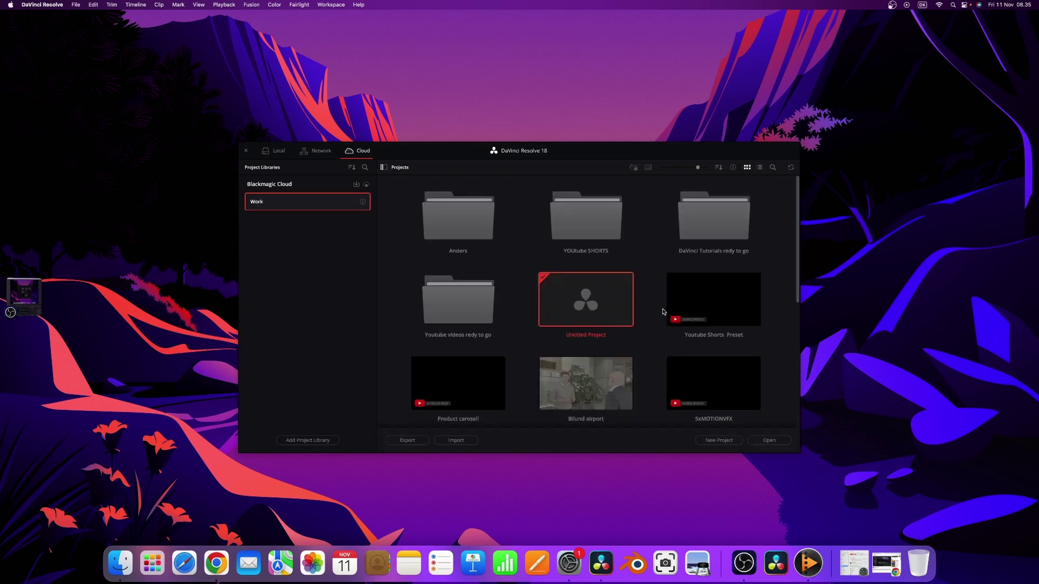
scroll(649, 338, down, 3)
scroll(638, 346, down, 2)
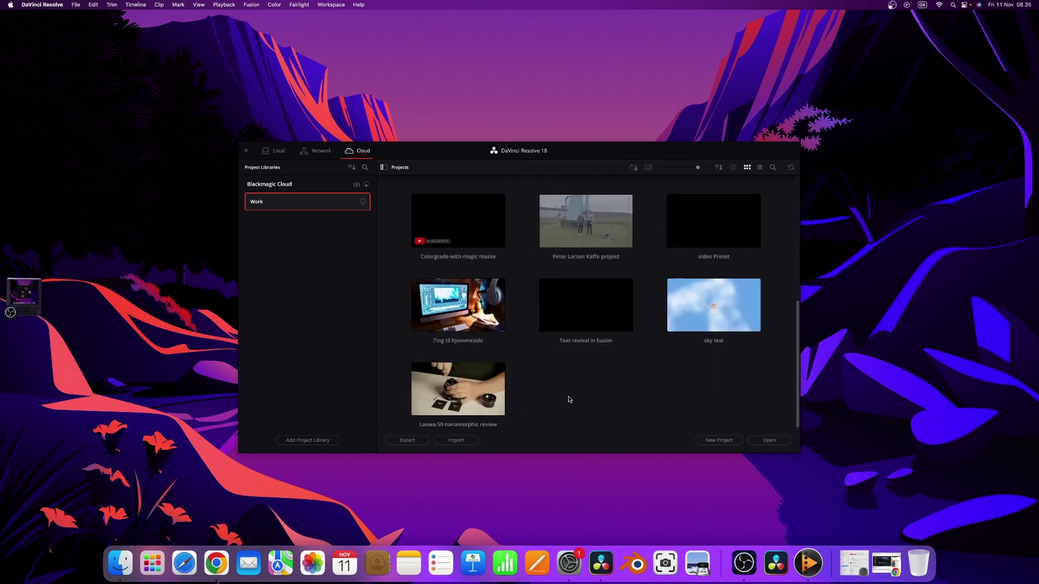
double_click(698, 213)
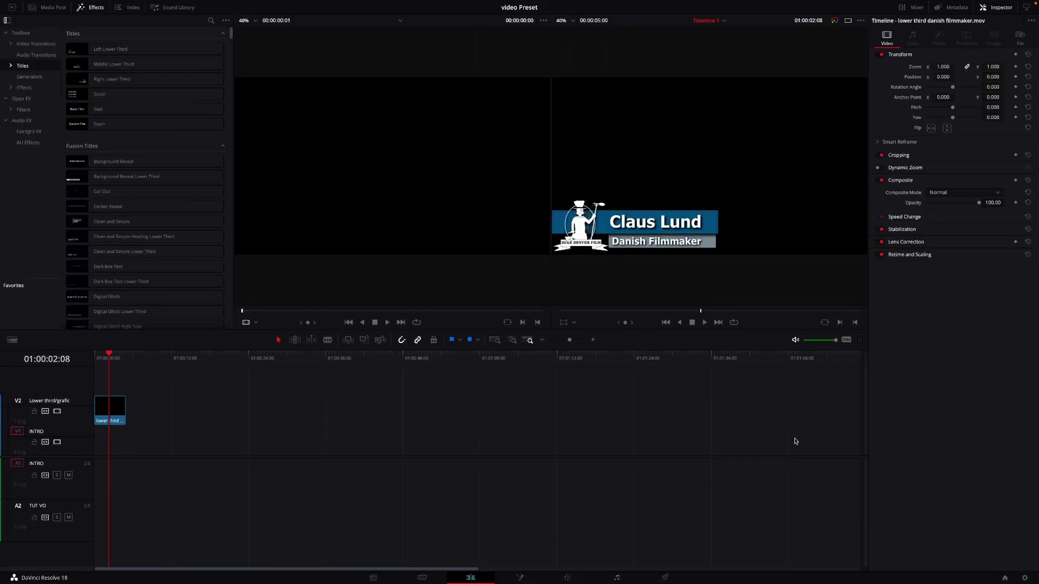
click(1024, 578)
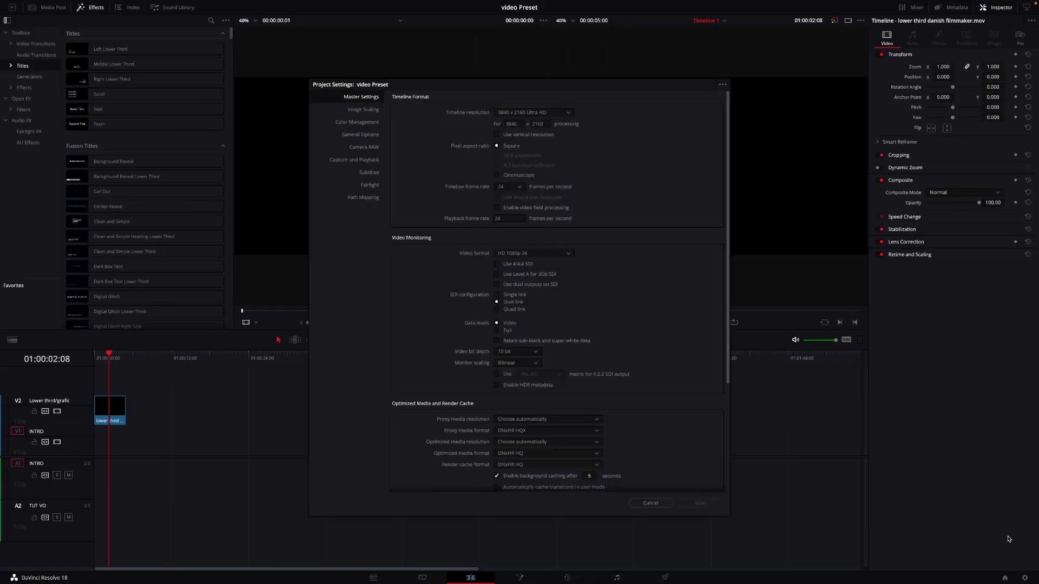
click(568, 113)
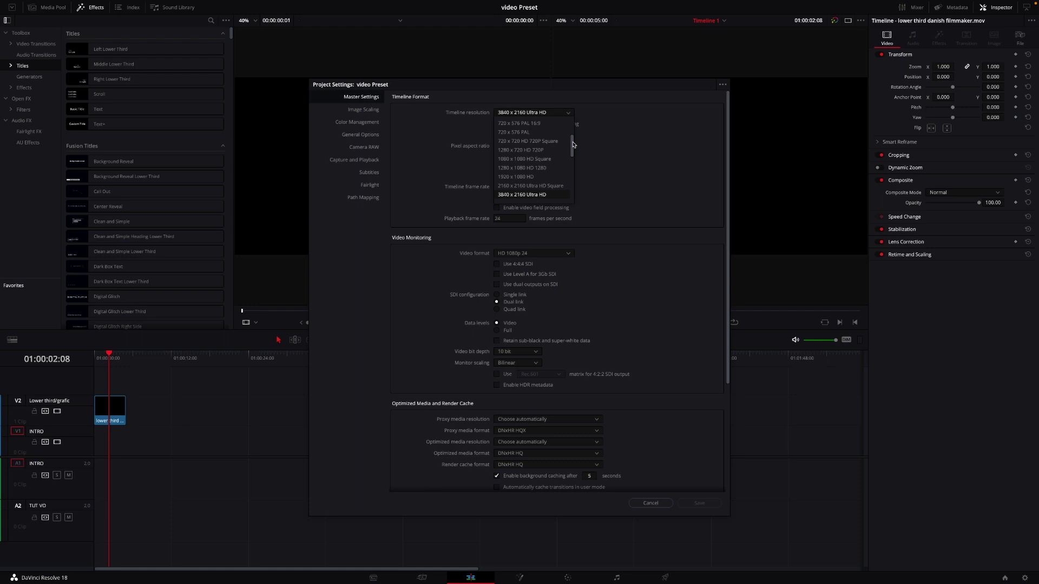
scroll(573, 145, down, 1)
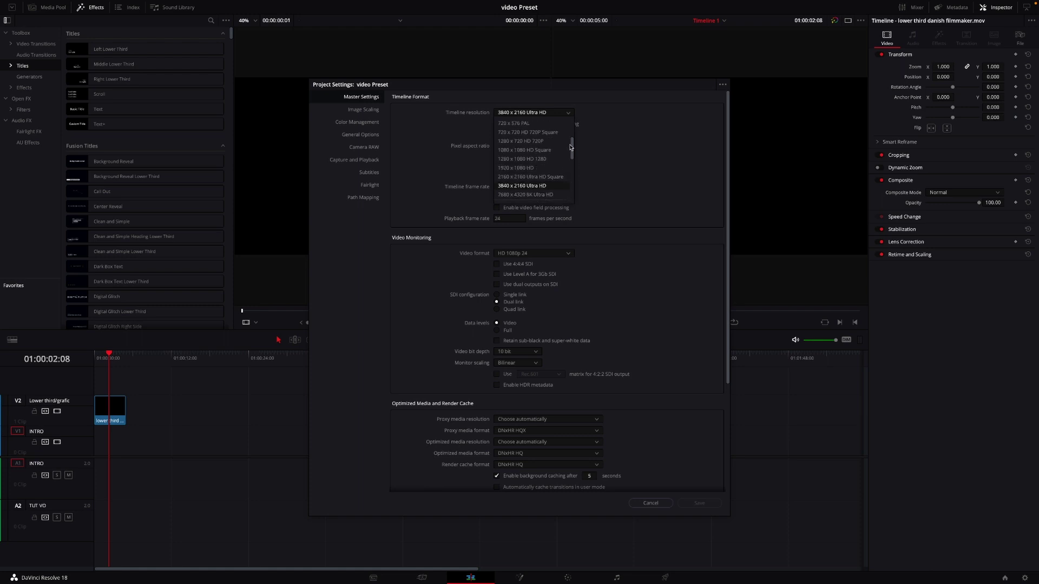
drag(571, 147, 574, 128)
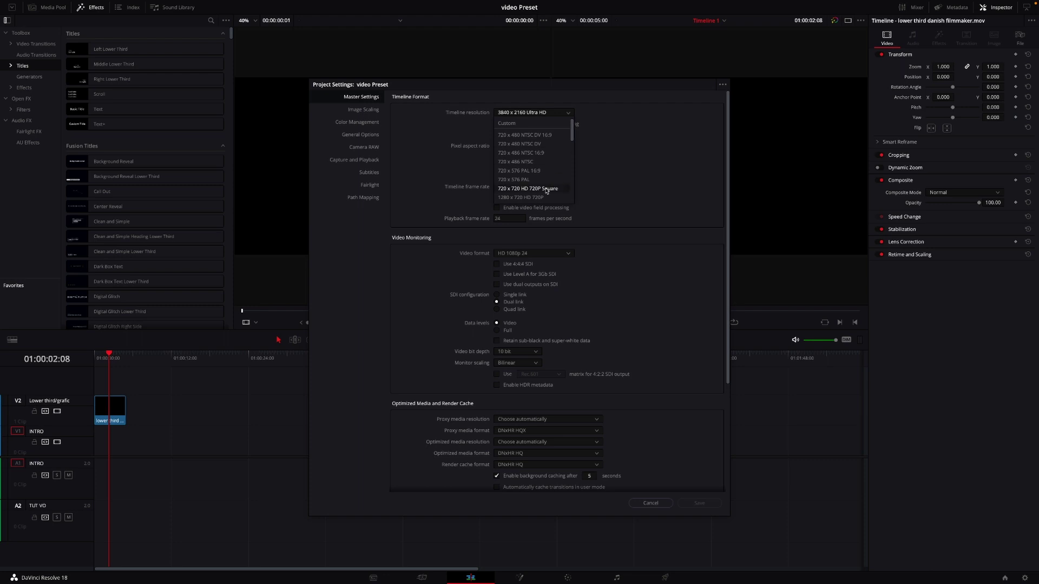
scroll(546, 189, down, 3)
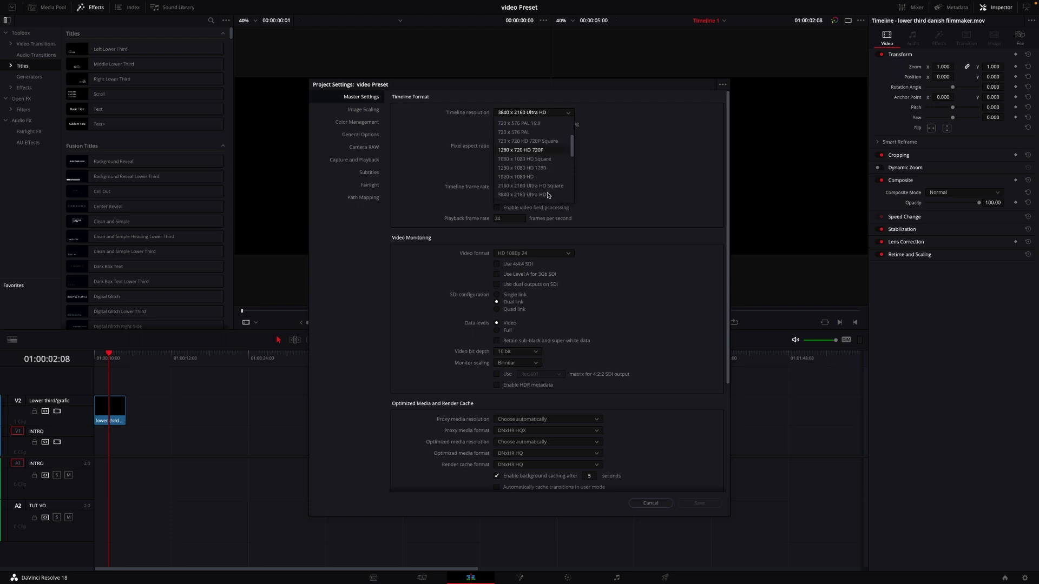
click(544, 159)
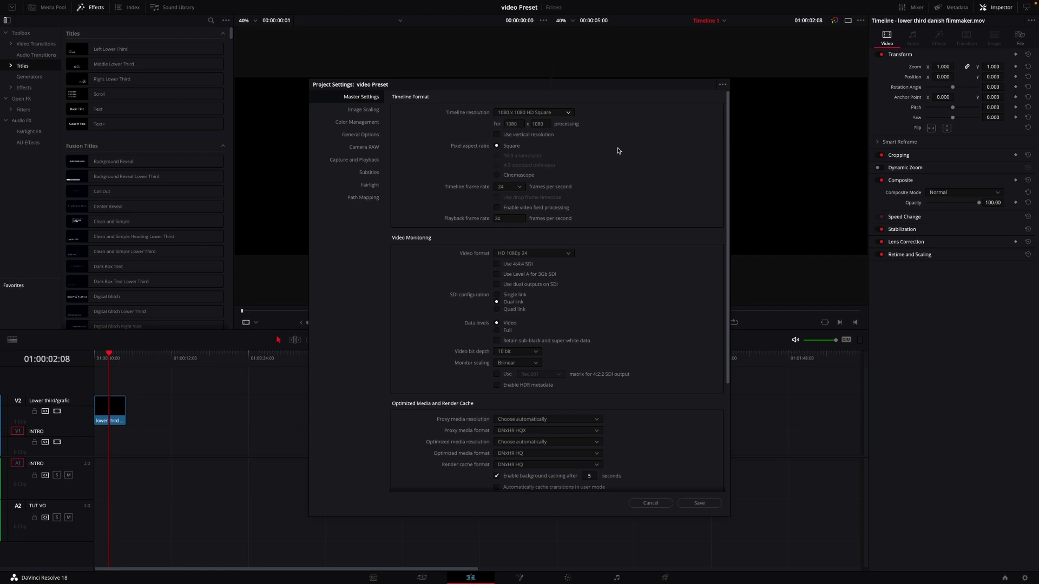
click(722, 85)
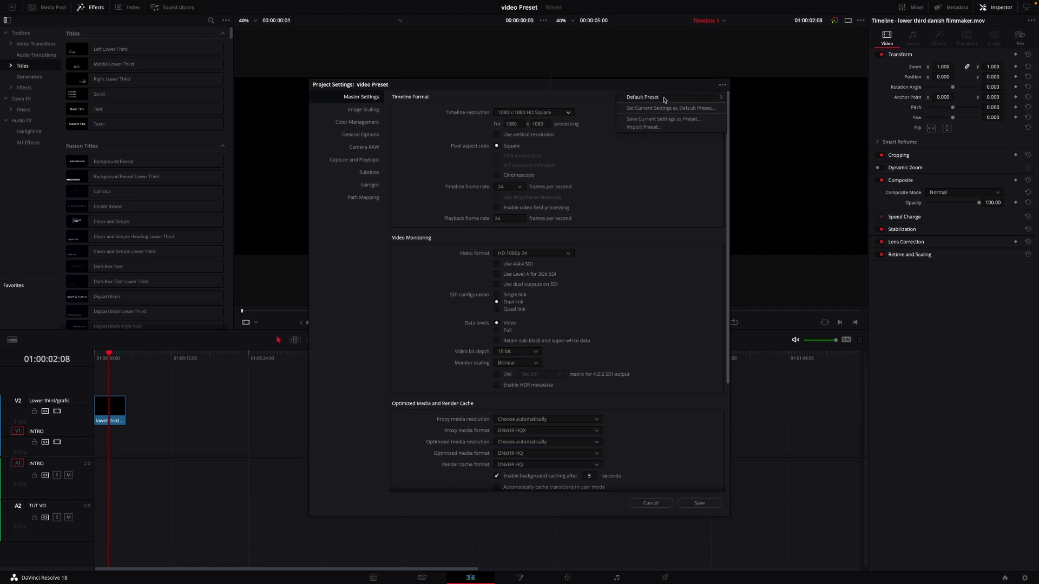
mouse_move(665, 98)
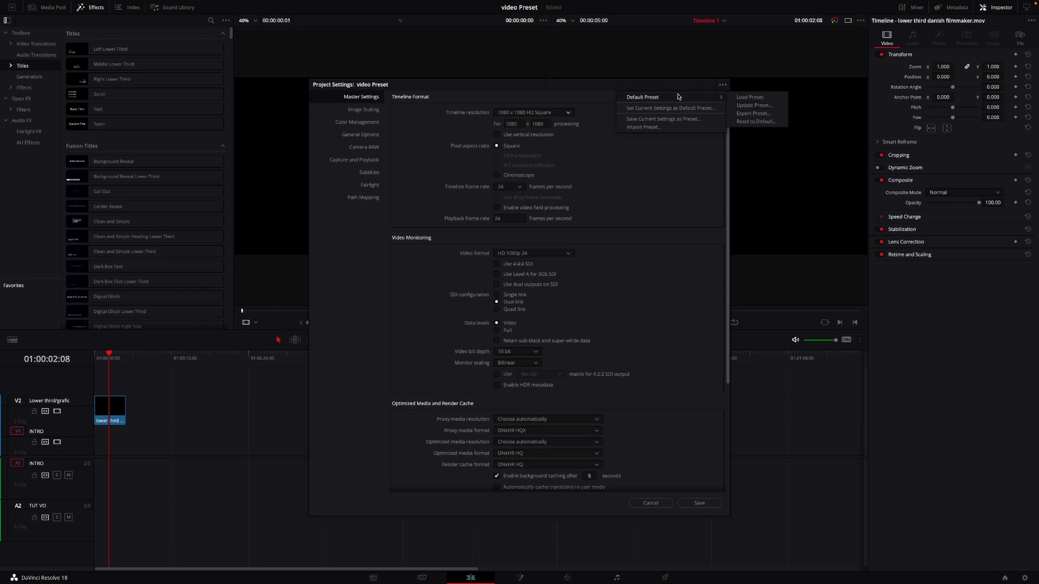
click(685, 167)
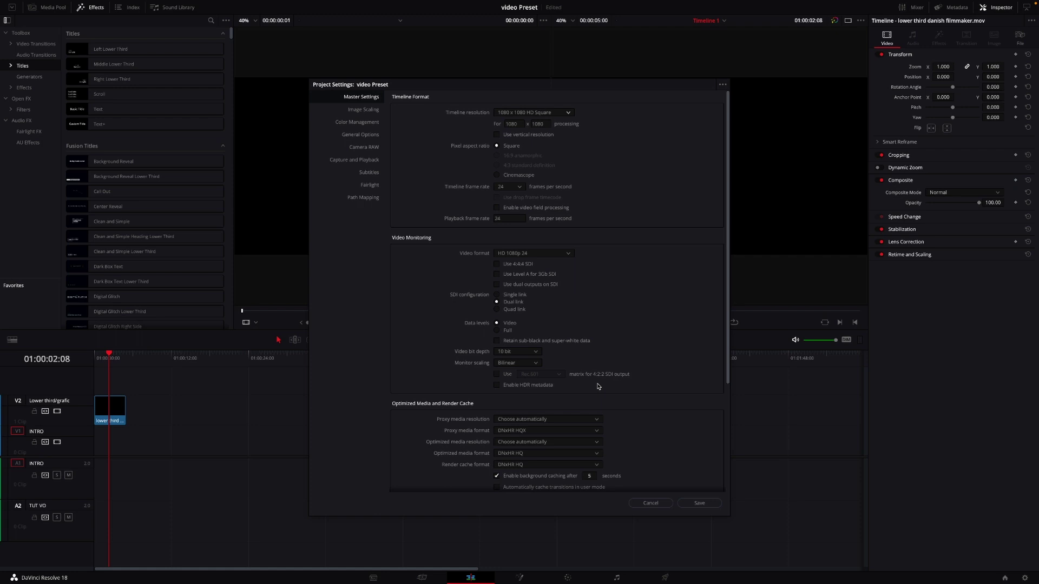
click(665, 503)
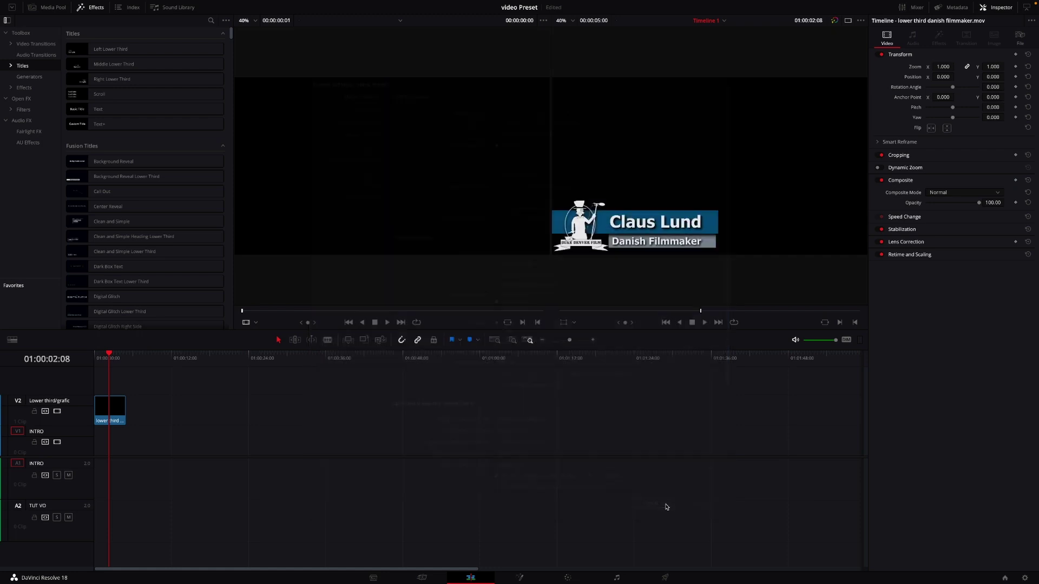
Step: On the Deliver page, apply the YouTube 1080p render preset (MP4, H.264, 1920 x 1080 HD)
click(665, 577)
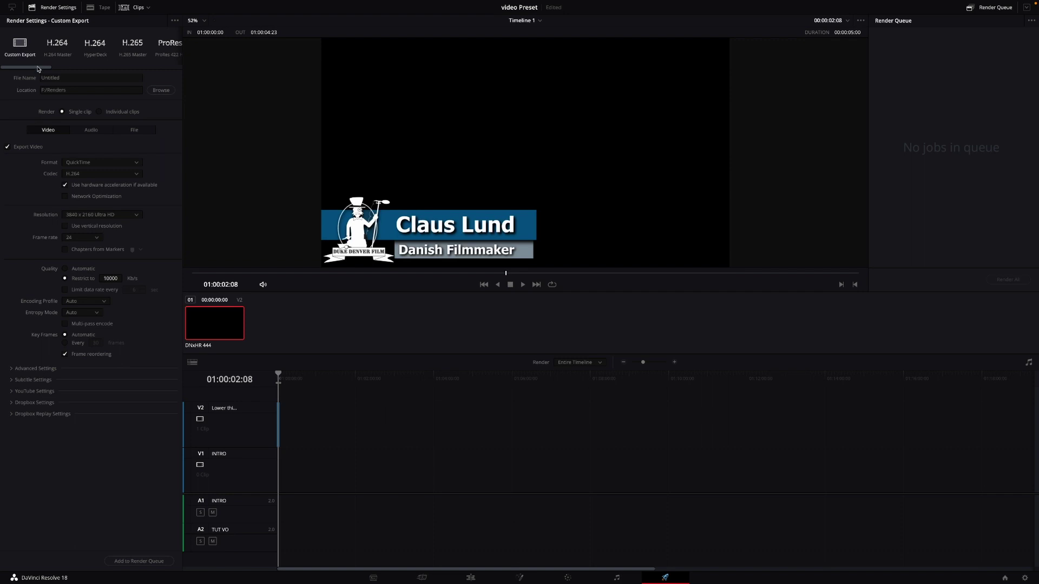
drag(37, 68, 96, 68)
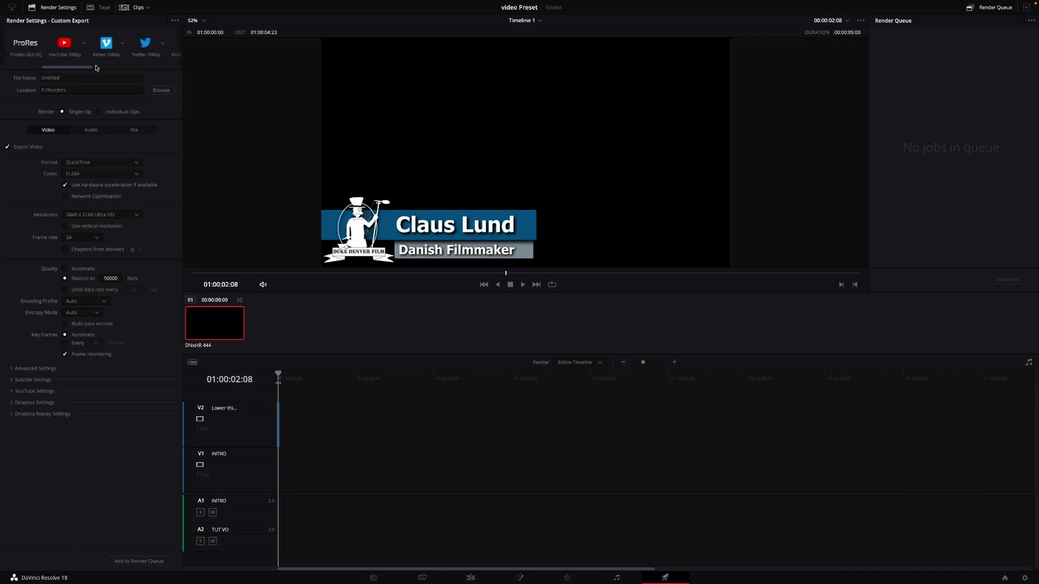
click(74, 43)
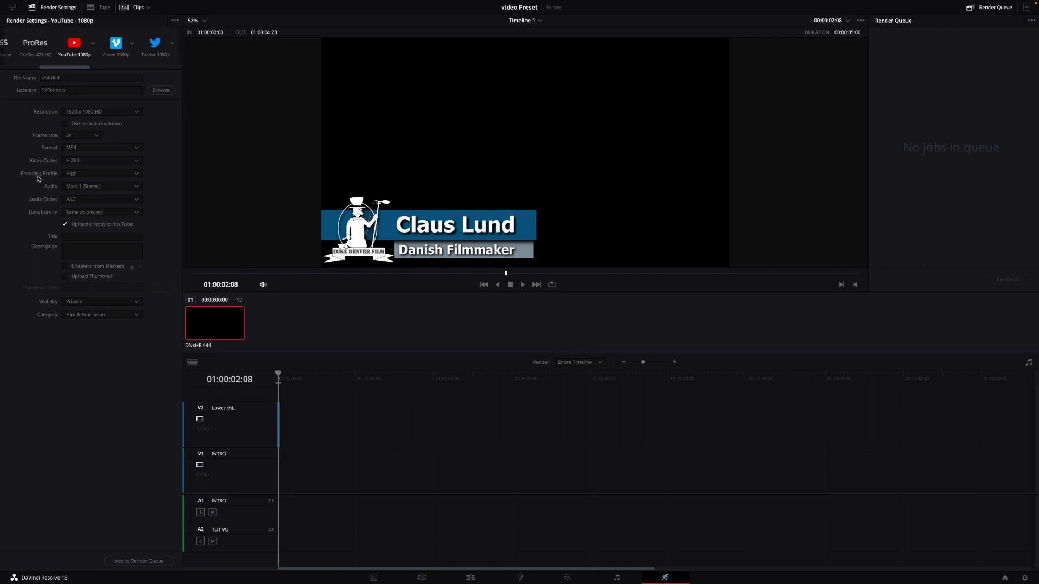
click(79, 174)
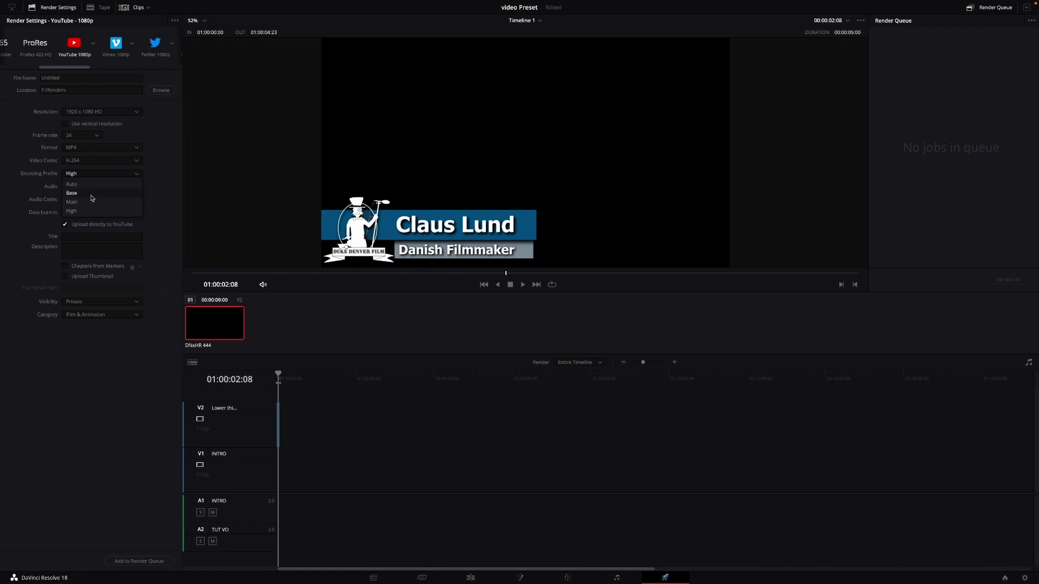
click(93, 212)
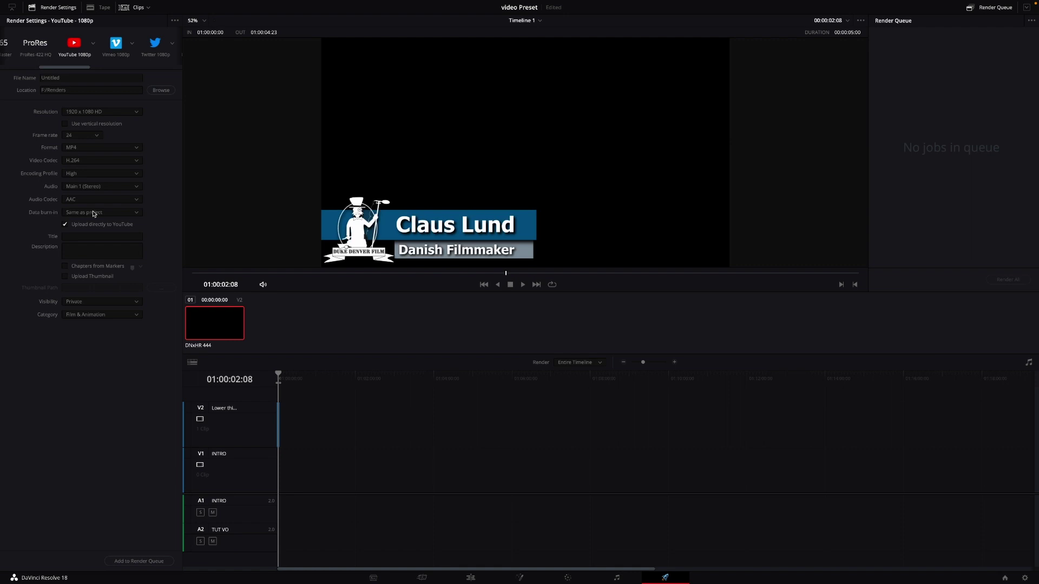
Step: Enable Upload Thumbnail to include a custom thumbnail with the YouTube upload
click(65, 277)
Step: Switch to the Fairlight page showing the INTRO and TUT VO audio tracks
click(616, 576)
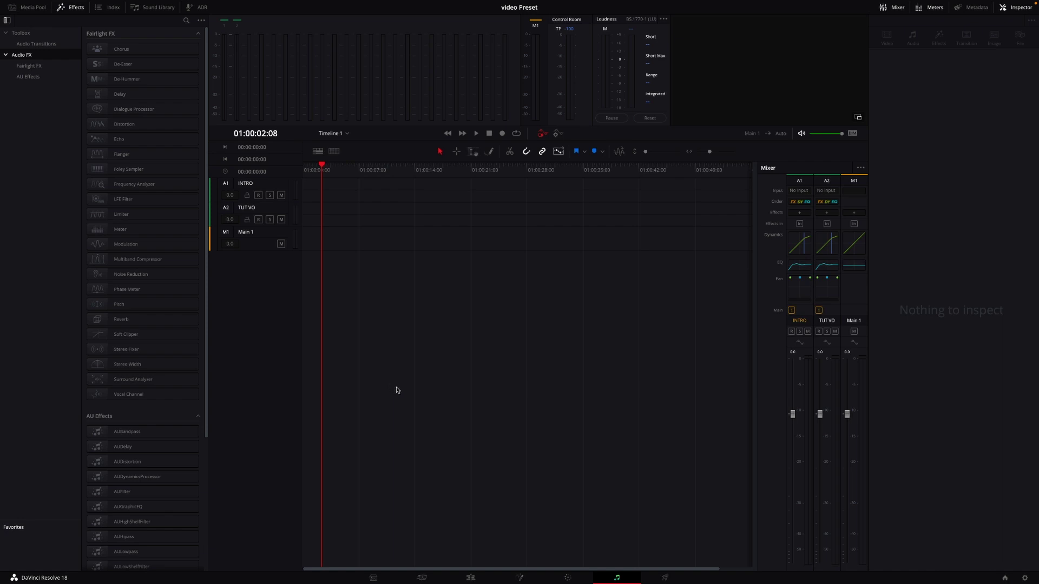
Step: Return to the Edit page and move the playhead to 01:00:17:22
click(471, 577)
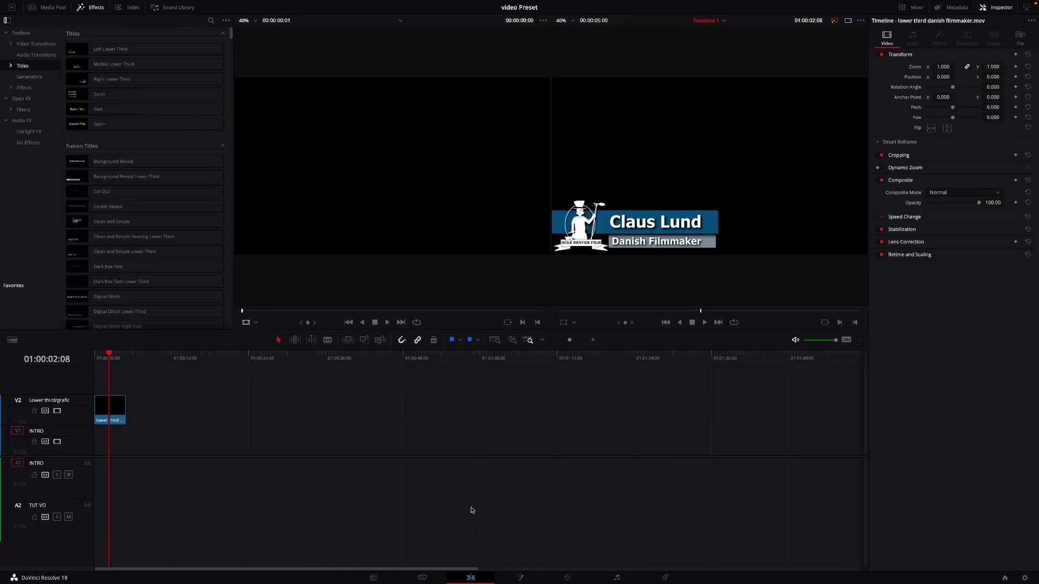
click(209, 367)
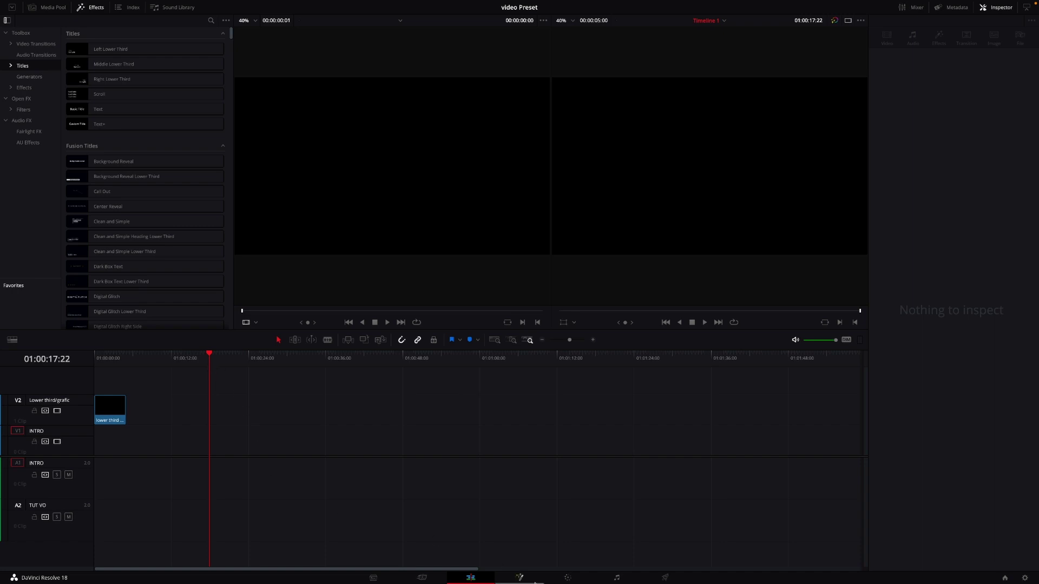
Step: In Fusion, pick Magic Mask from Select Tool via 'mag', then search 'lens' for lens tools
click(520, 578)
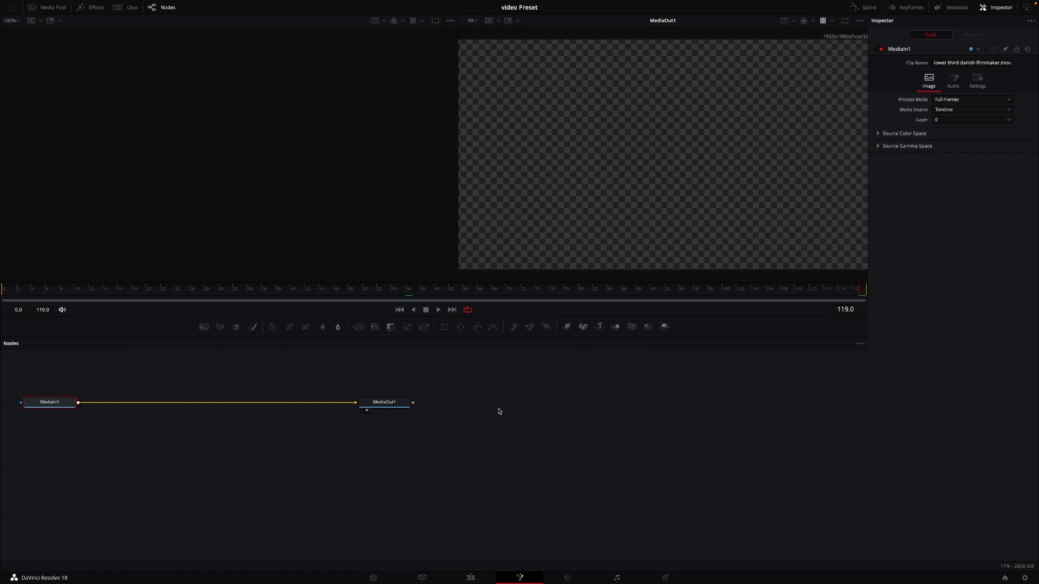
key(shift+space)
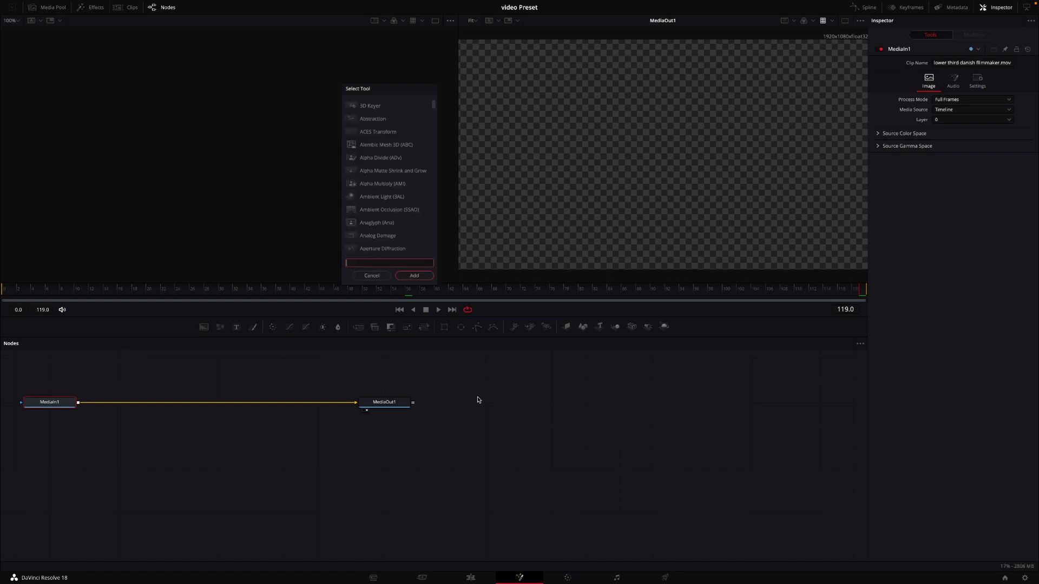
text(mag)
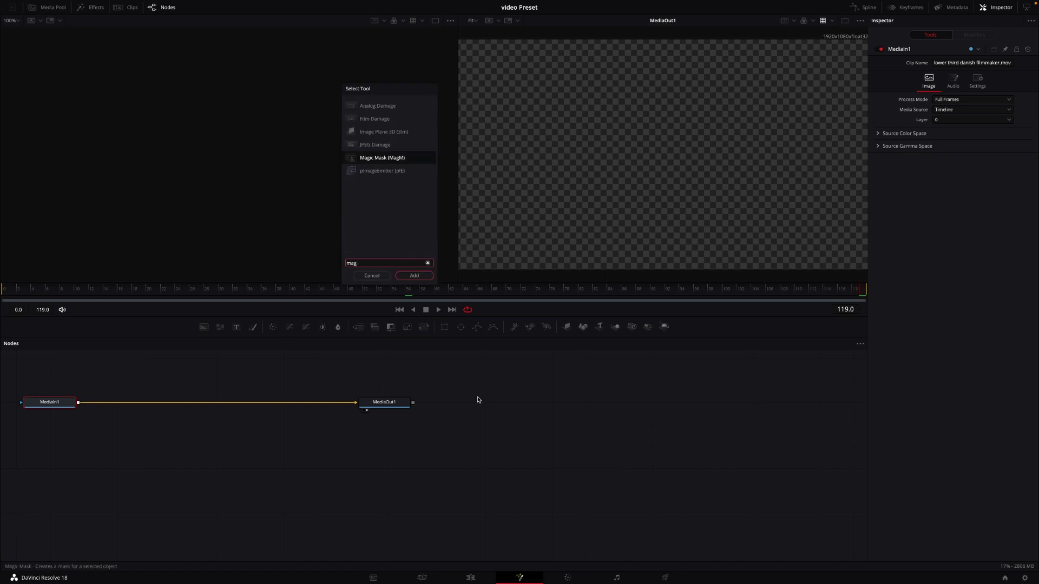
click(375, 159)
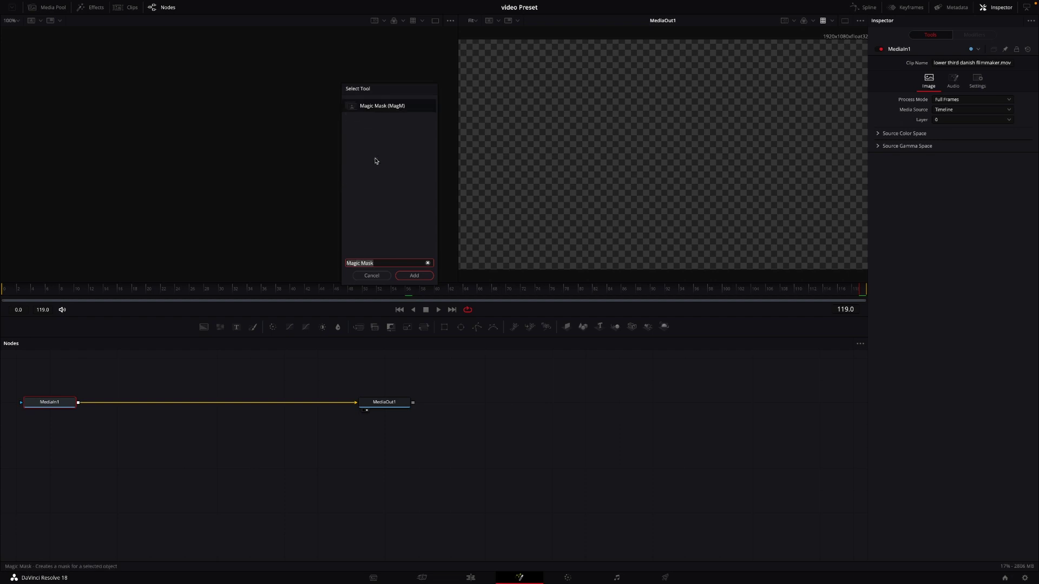
click(427, 262)
text(lens)
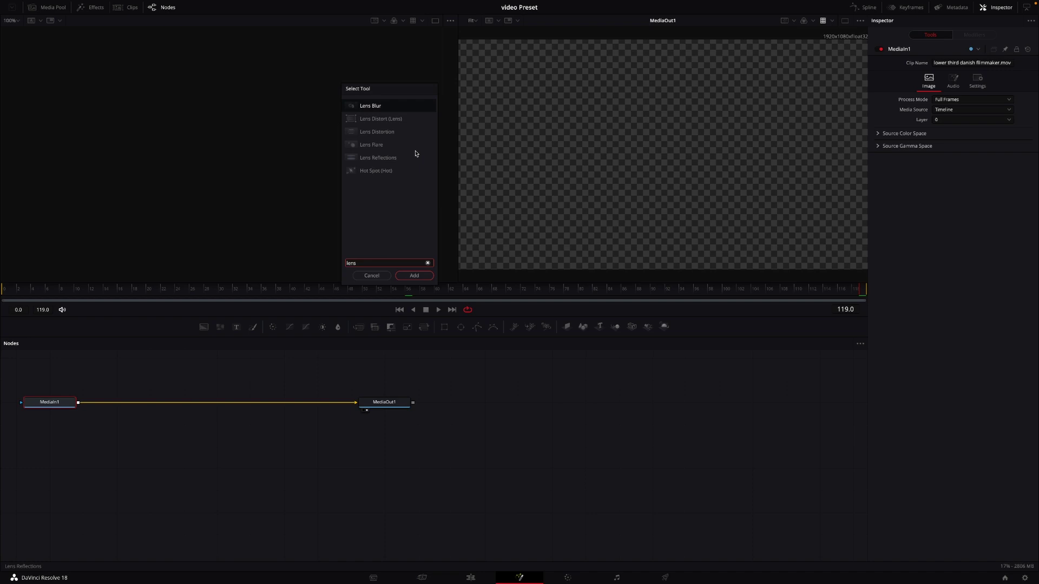
Step: On the Color page, search 'sky' in the Effects Library and add a Sky Replacement node
key(Escape)
click(568, 577)
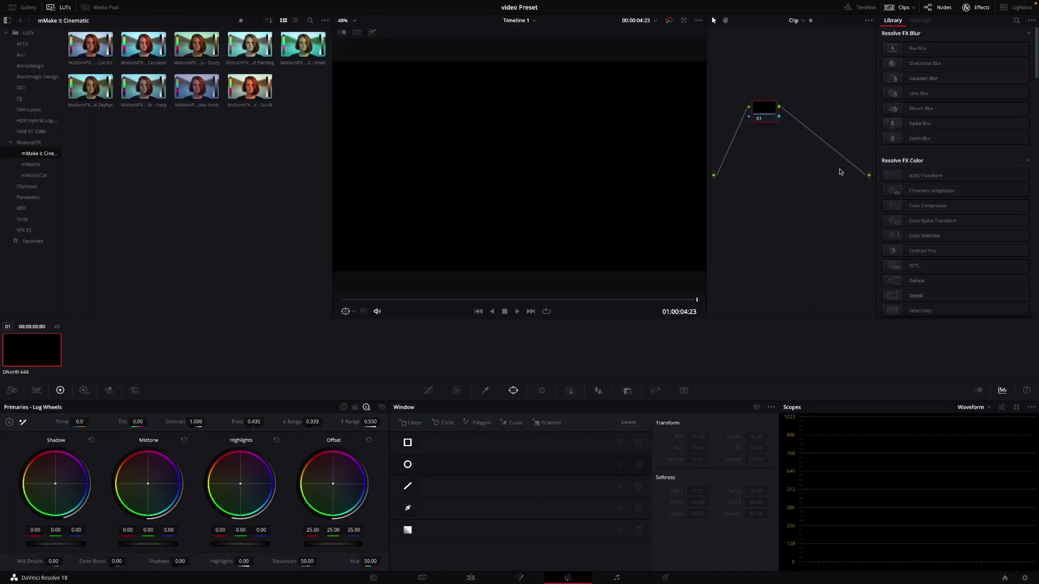
click(1016, 21)
text(s)
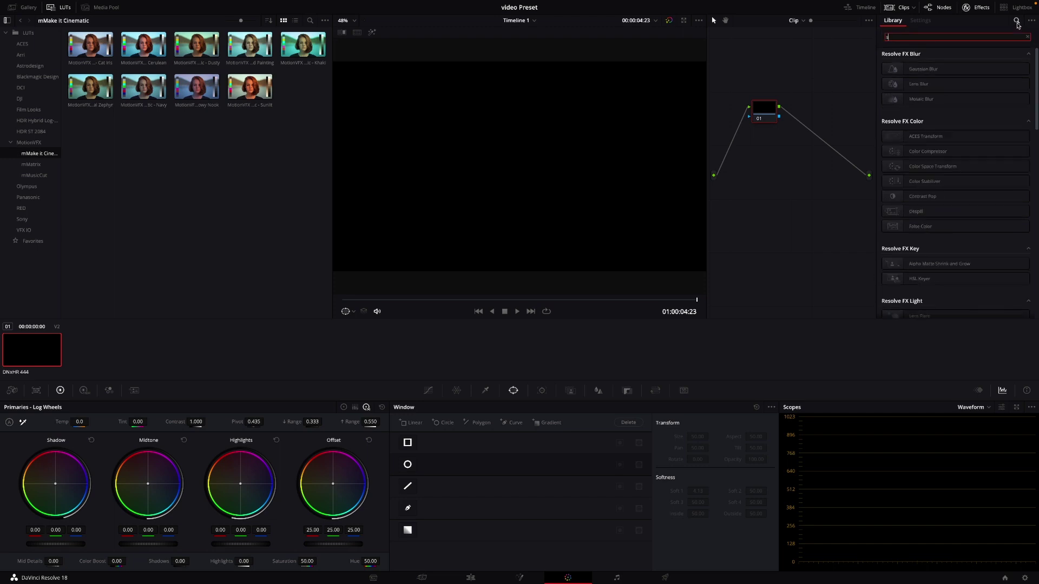
text(ky)
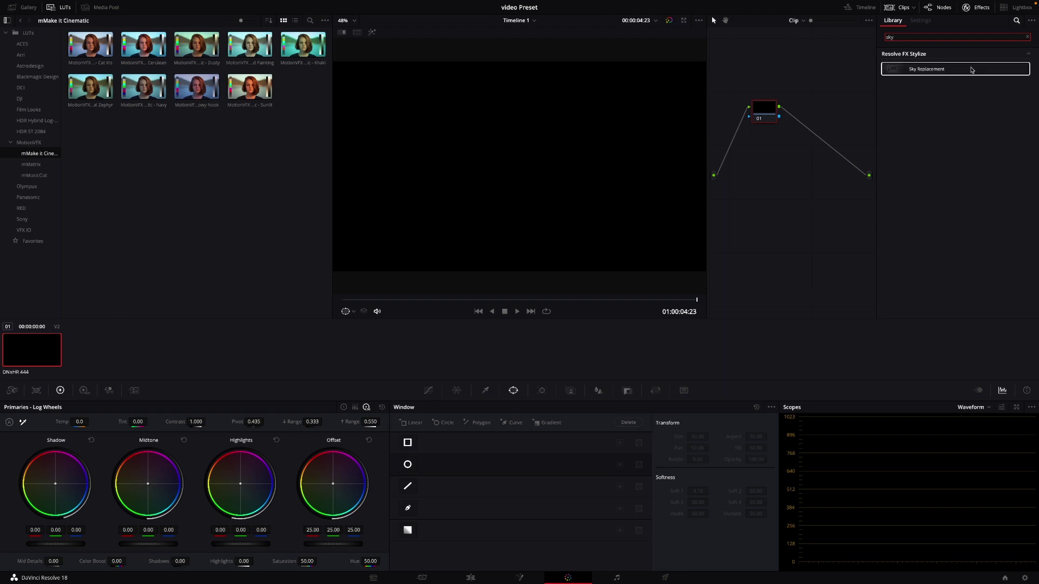
drag(950, 69, 802, 247)
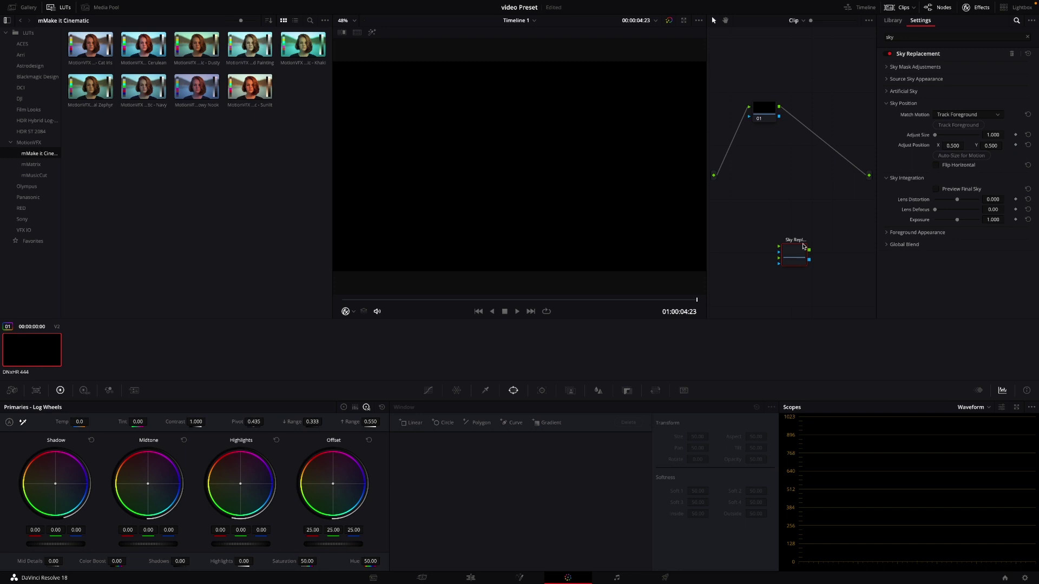
Step: Save the video Preset project with Ctrl+S
key(ctrl+s)
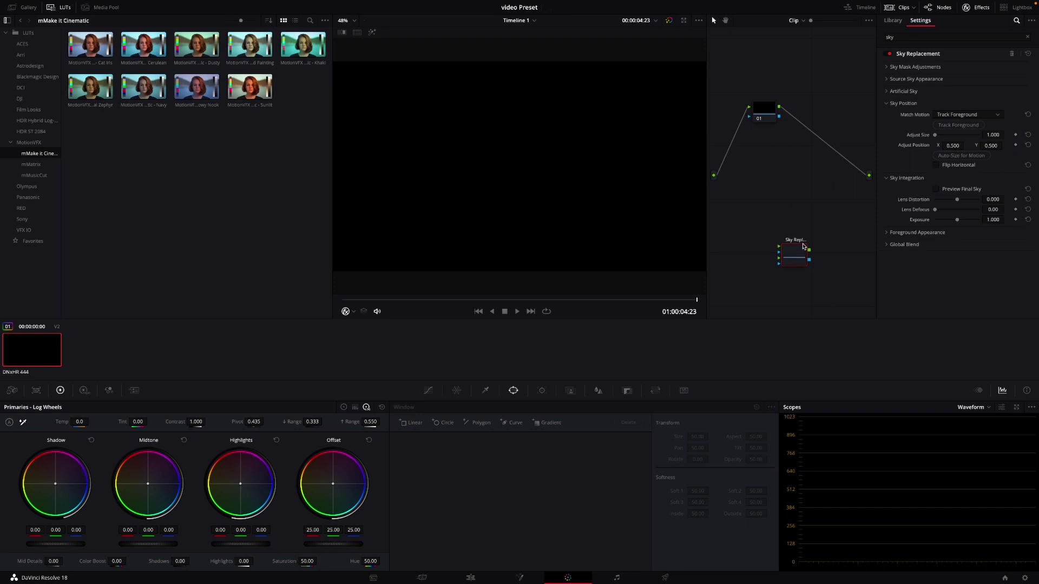